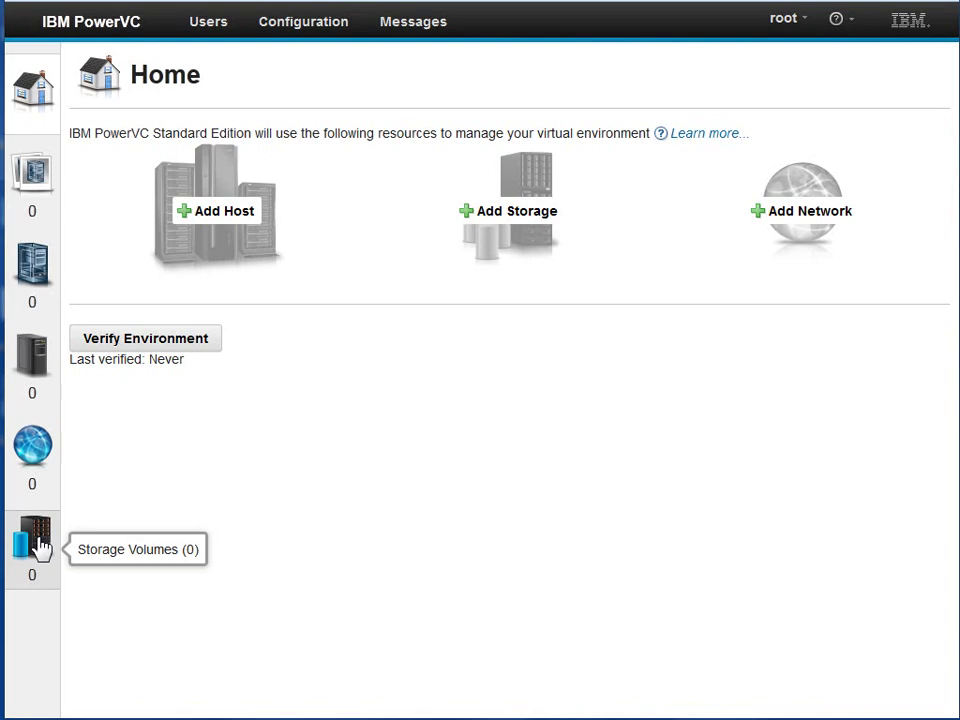
Step: Add storage system V7000 tan (tan1.aixncc.uk.ibm.com) with pool mdiskgrp0, accepting its fingerprint
{"action": "left_click", "coordinate": [520, 213]}
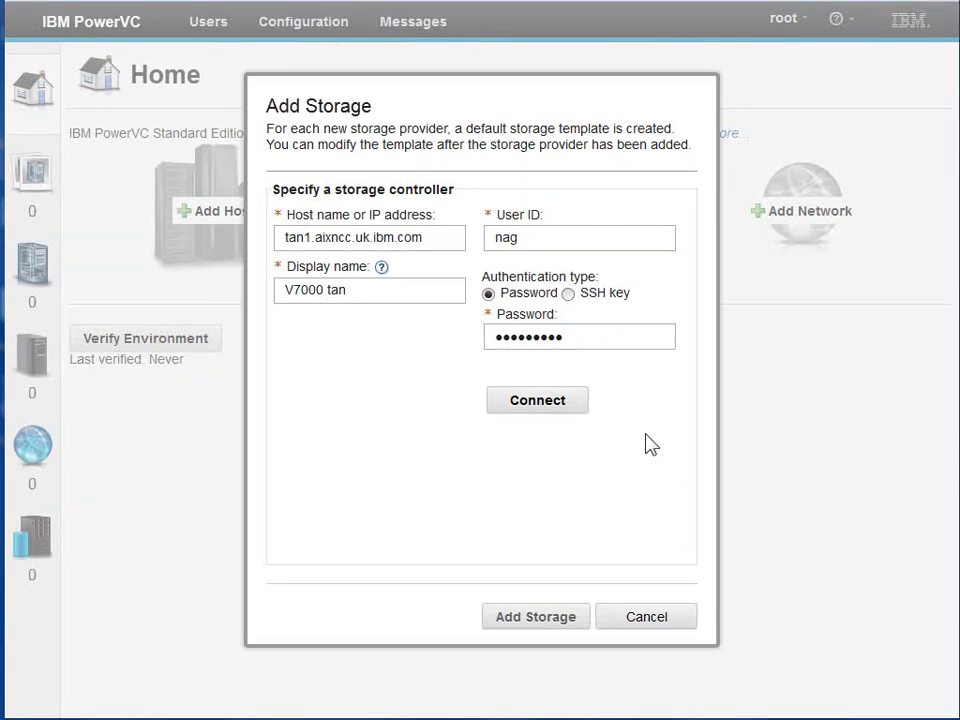
{"action": "left_click", "coordinate": [538, 401]}
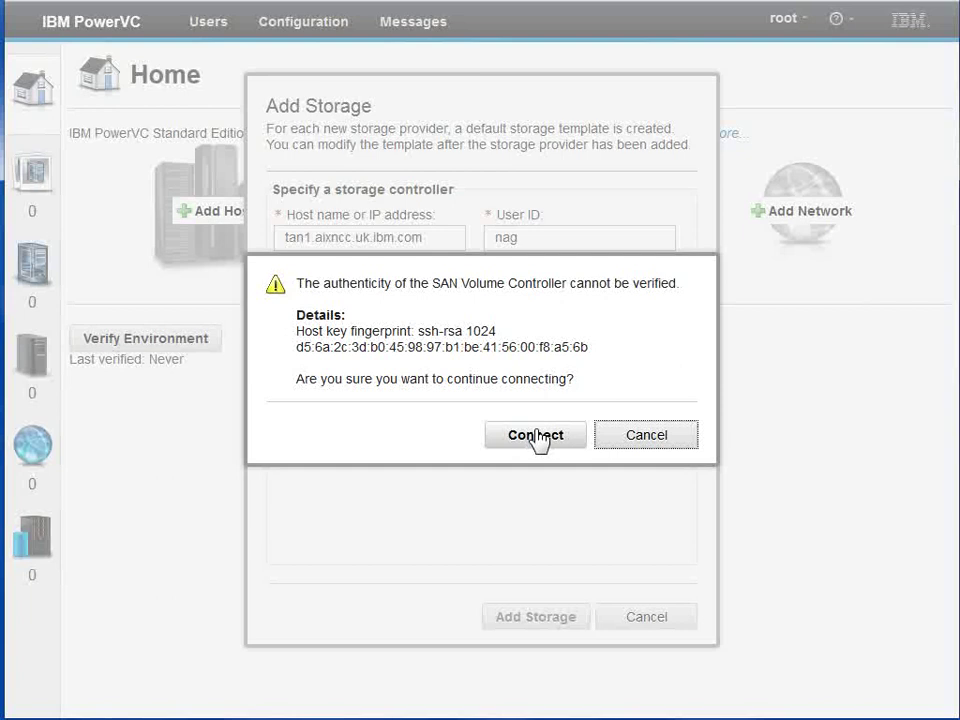
{"action": "left_click", "coordinate": [537, 437]}
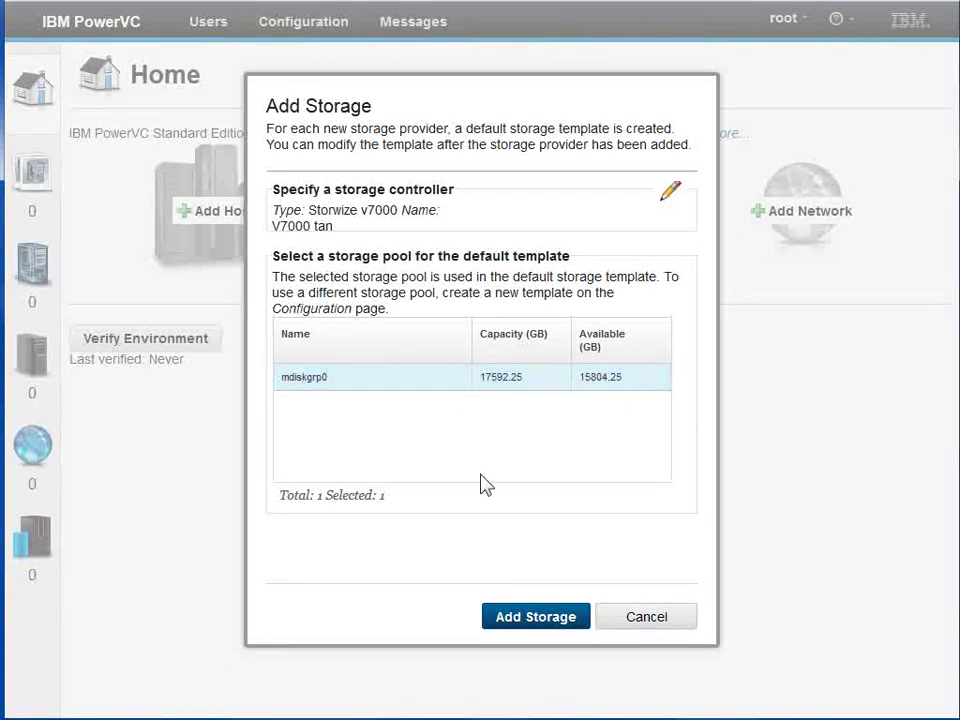
{"action": "left_click", "coordinate": [537, 617]}
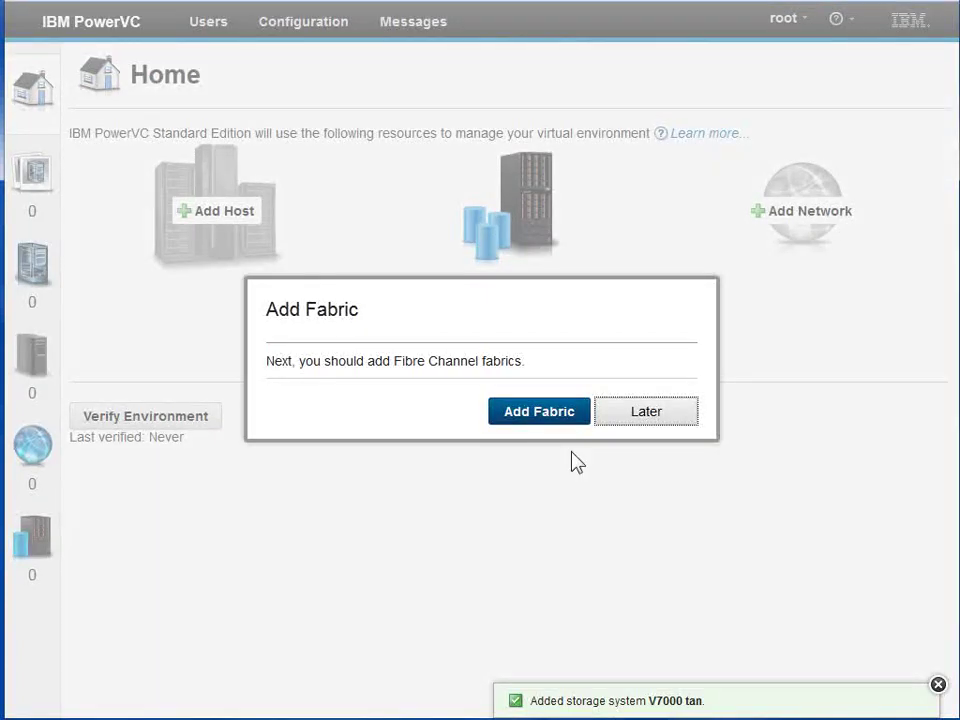
Step: Connect fabric switch atssan1.aixncc.uk.ibm.com as ATS Fabric 1, accepting the Brocade fingerprint
{"action": "left_click", "coordinate": [545, 412]}
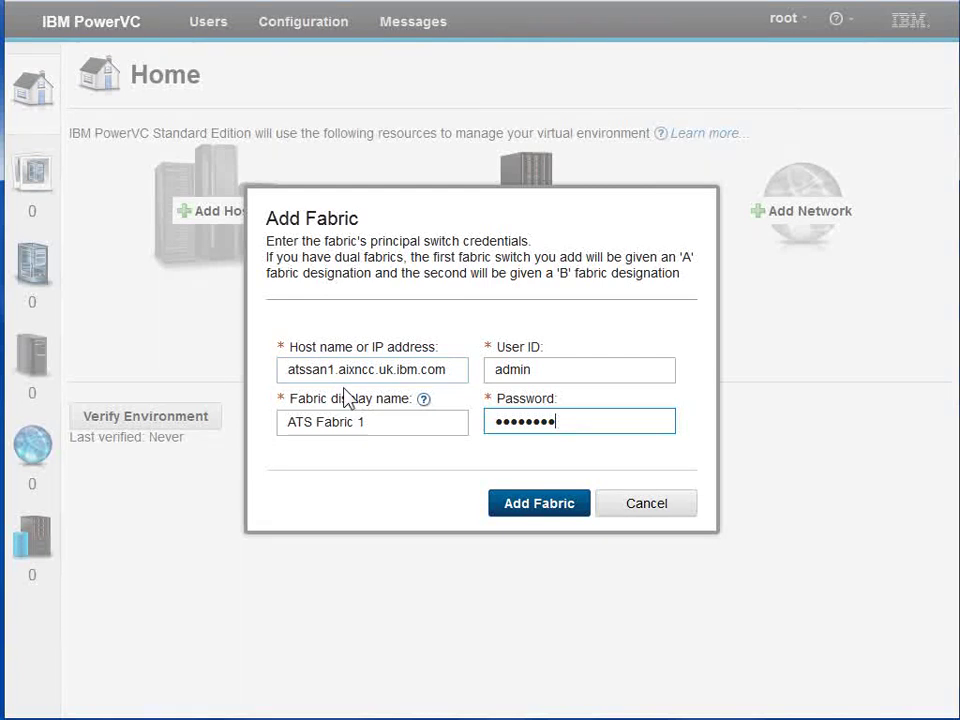
{"action": "left_click", "coordinate": [541, 511]}
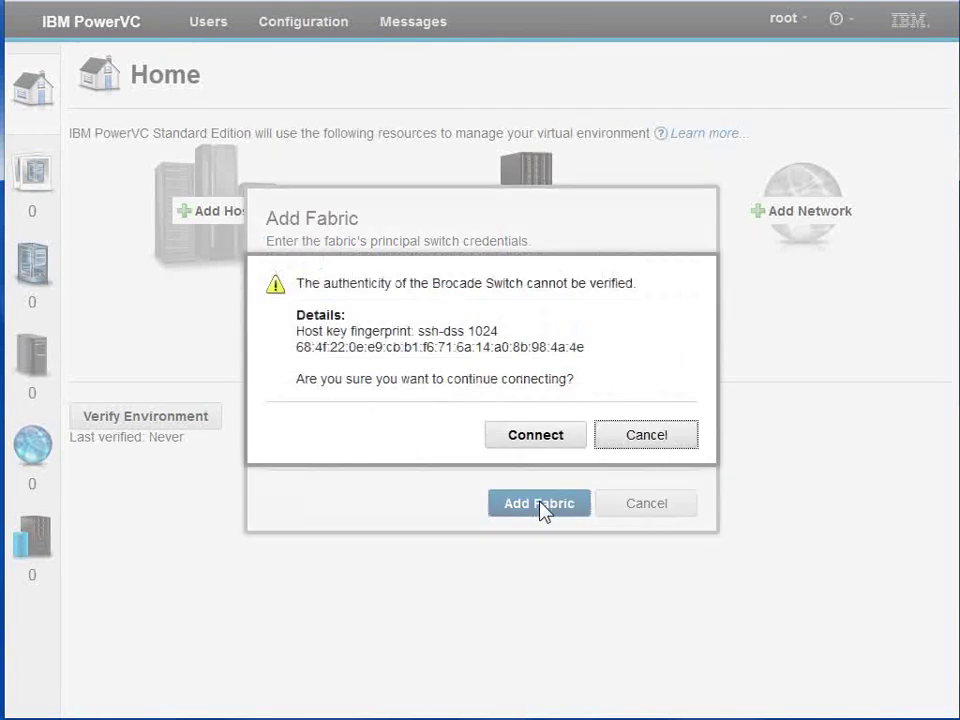
{"action": "left_click", "coordinate": [537, 437]}
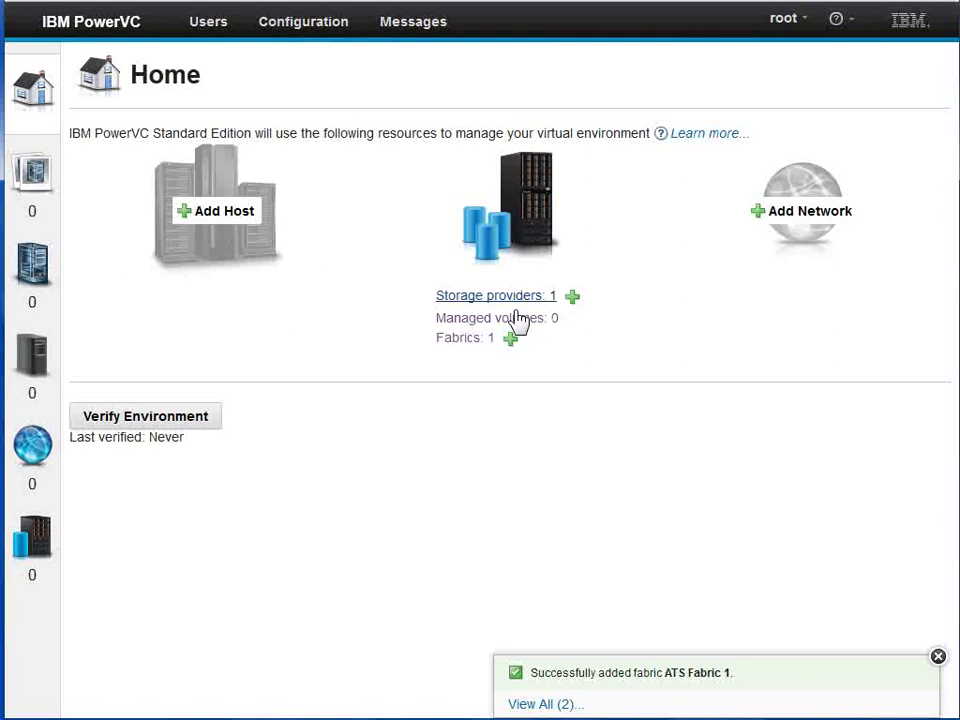
{"action": "left_click", "coordinate": [406, 30]}
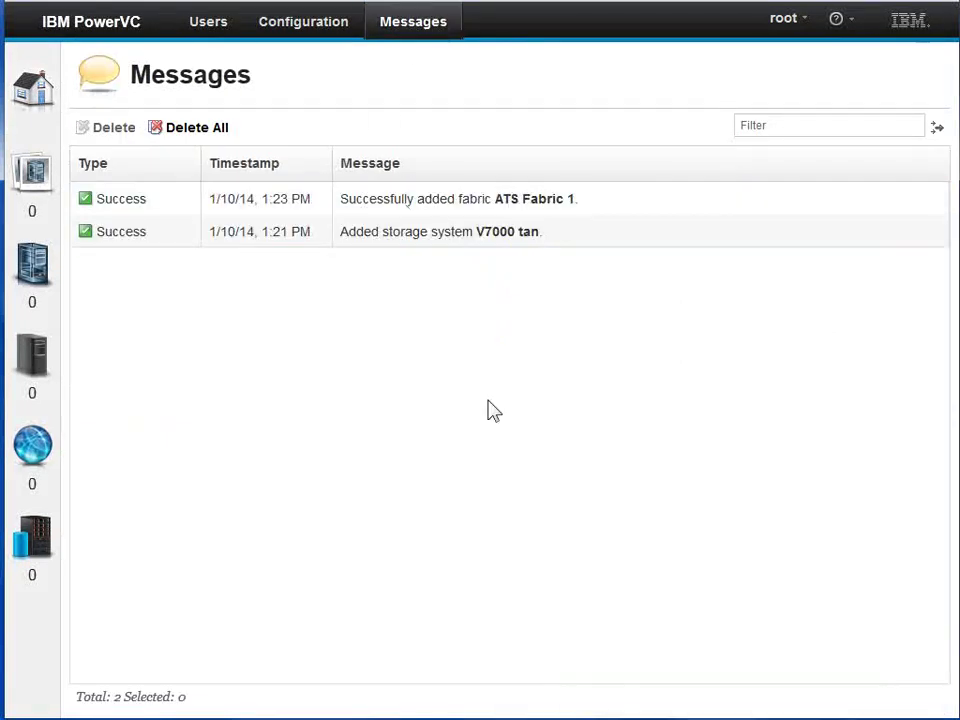
{"action": "left_click", "coordinate": [34, 540]}
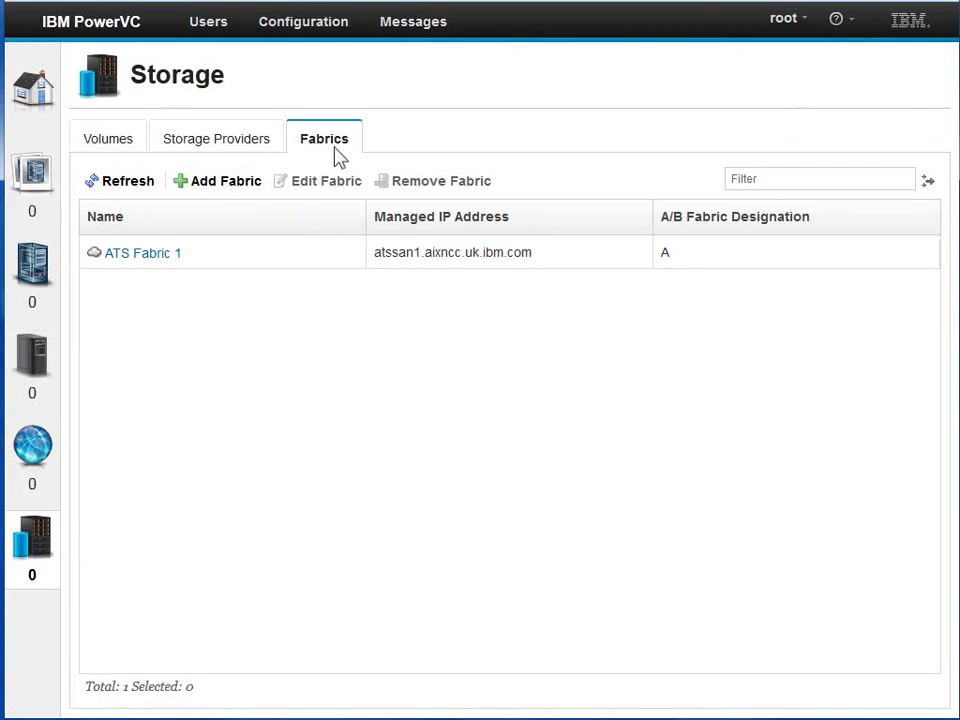
{"action": "left_click", "coordinate": [222, 145]}
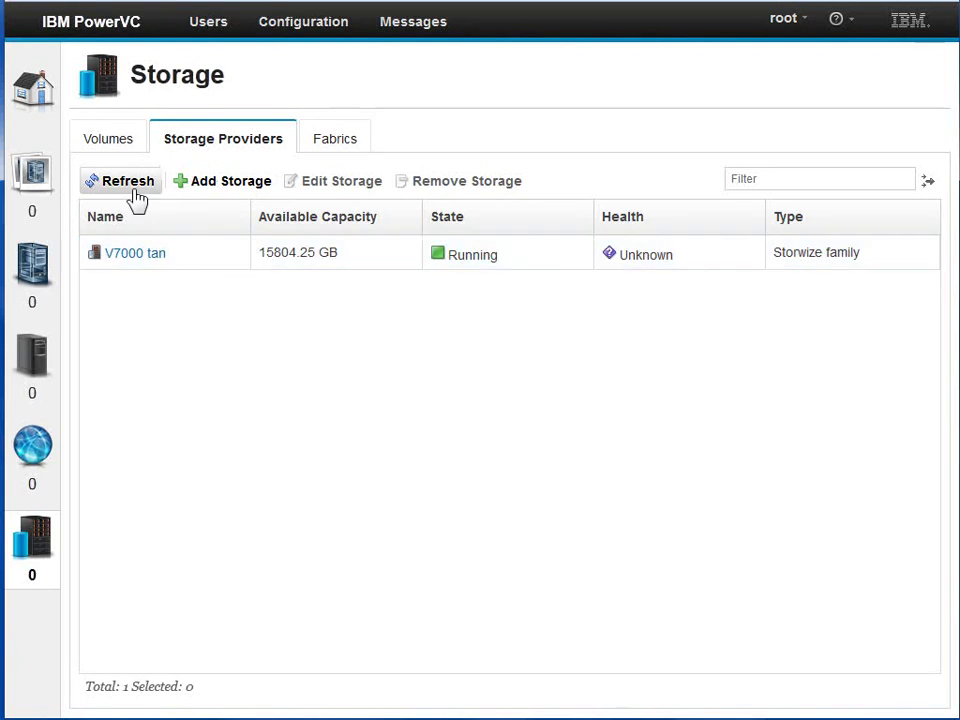
{"action": "left_click", "coordinate": [110, 146]}
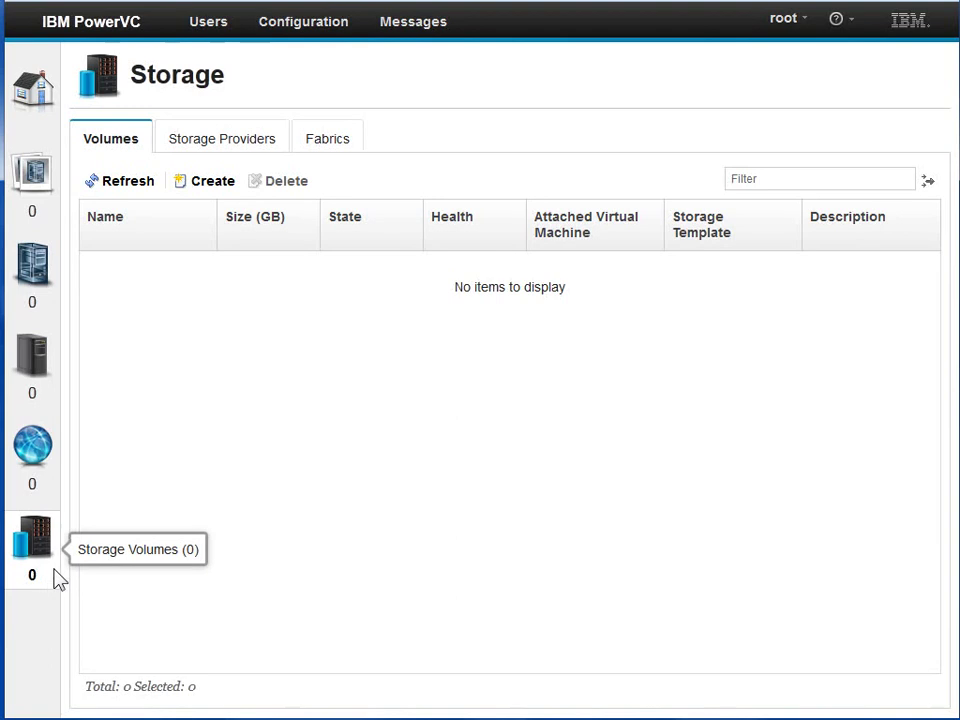
{"action": "left_click", "coordinate": [36, 93]}
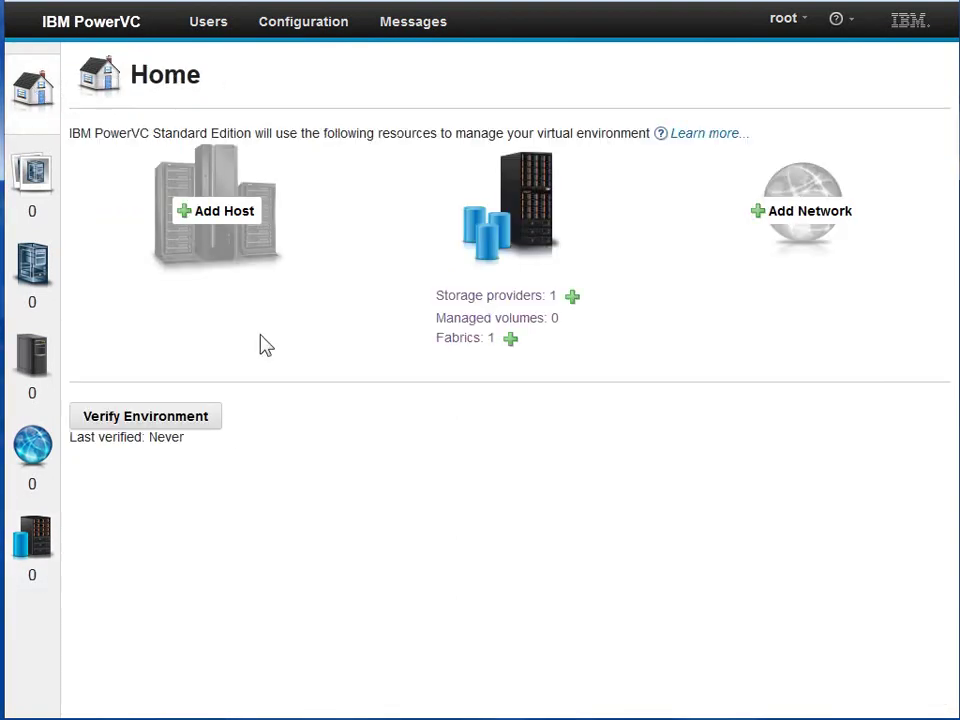
Step: Create static network ATS on VLAN 137: subnet 255.255.255.0, gateway 9.137.62.1, DNS 9.137.62.2
{"action": "left_click", "coordinate": [790, 216]}
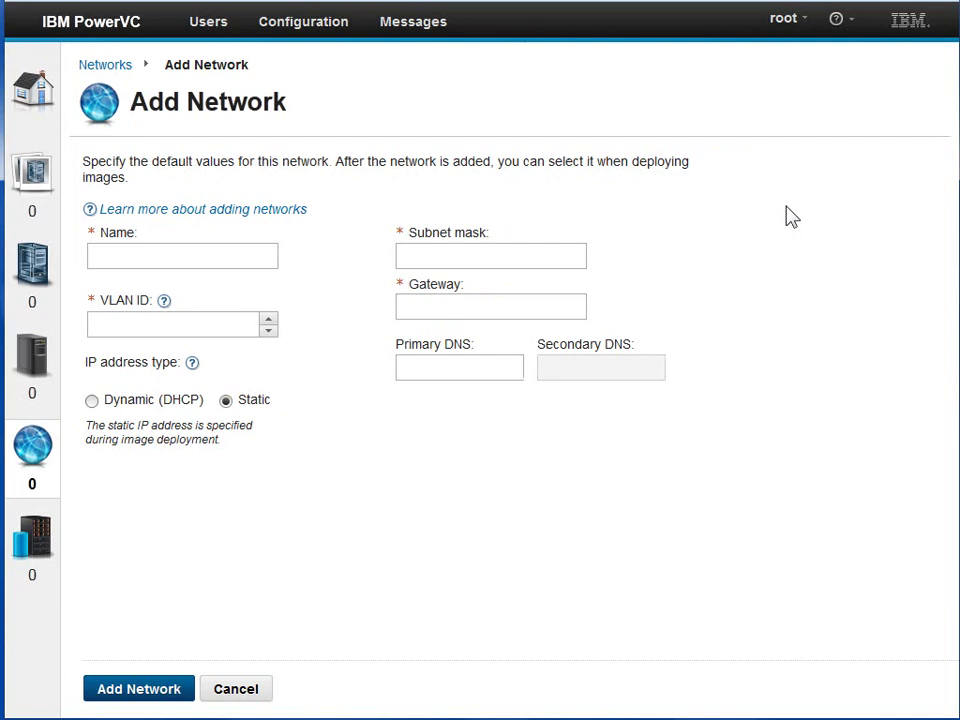
{"action": "left_click", "coordinate": [147, 255]}
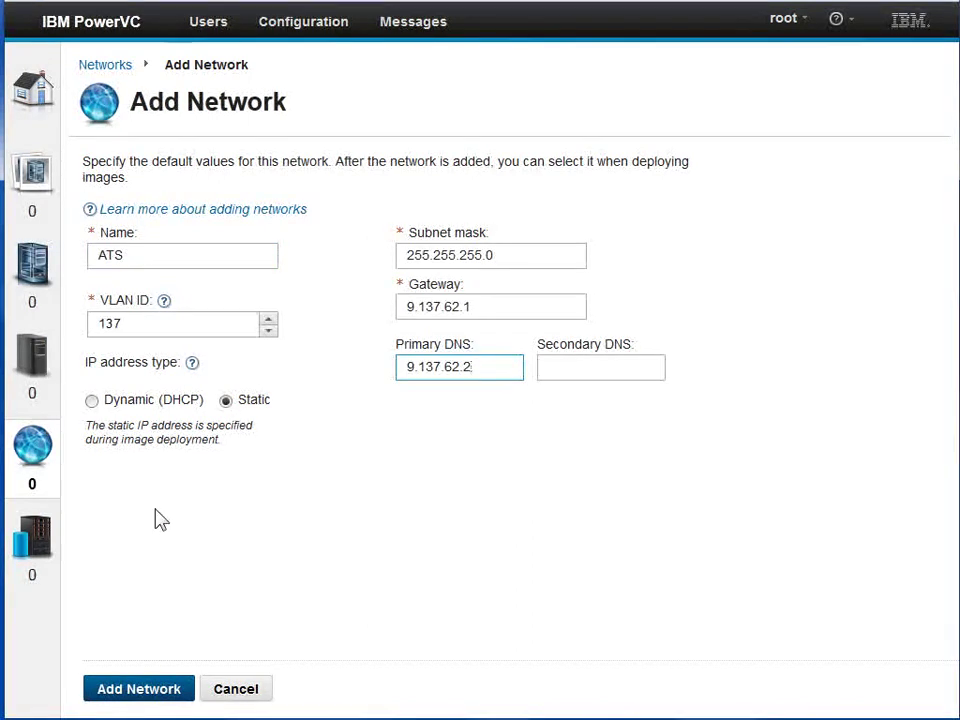
{"action": "left_click", "coordinate": [143, 691]}
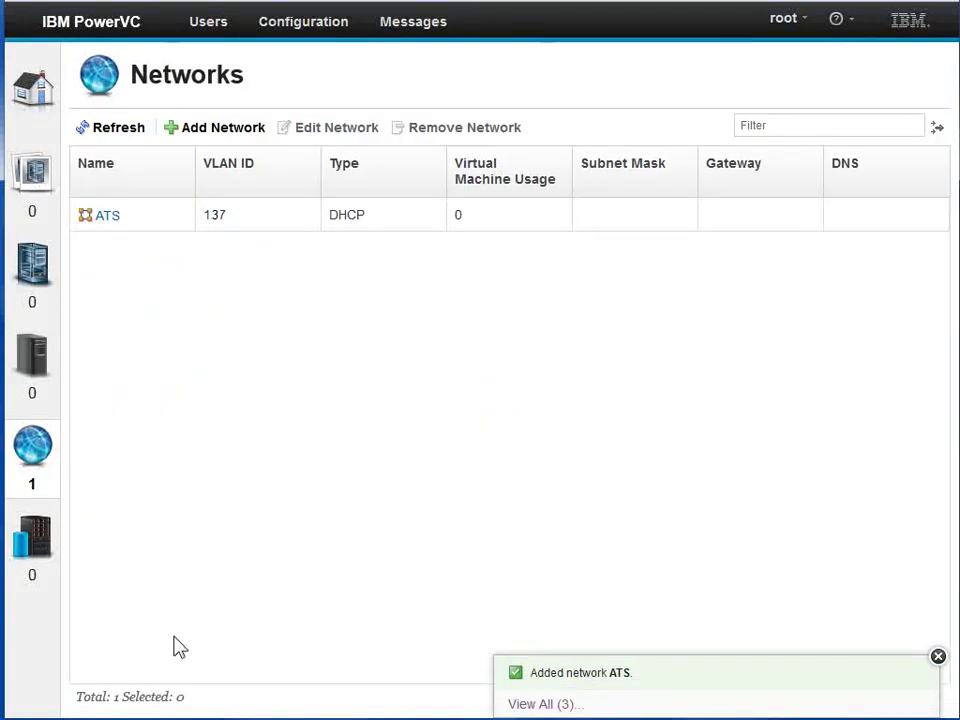
{"action": "left_click", "coordinate": [630, 677]}
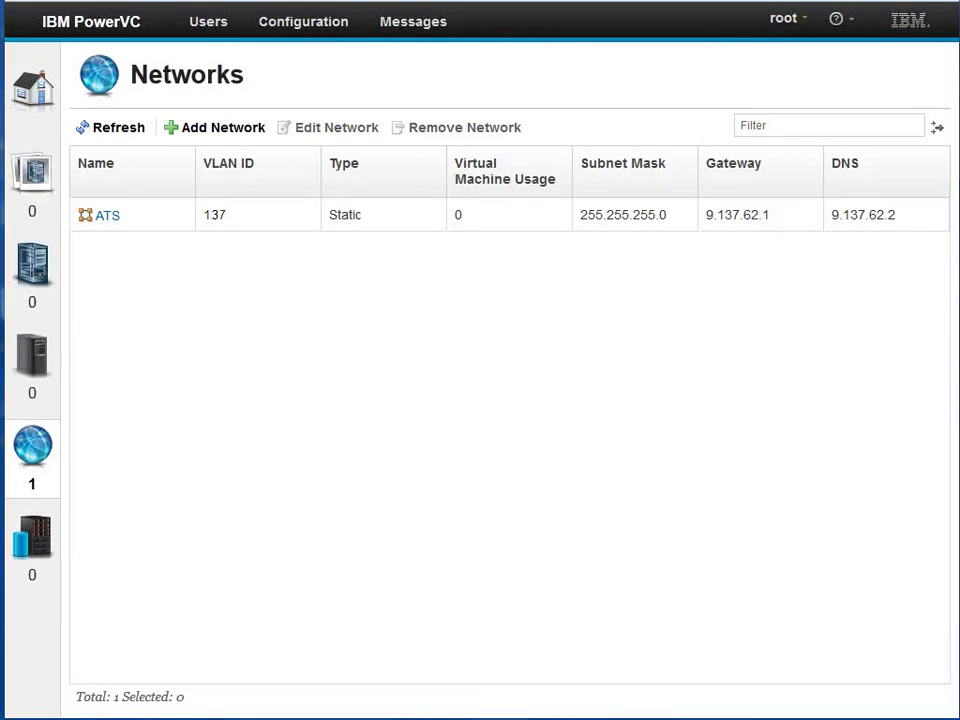
Step: Add the HMC11 connection in the Add Hosts dialog and accept its certificate
{"action": "left_click", "coordinate": [33, 360]}
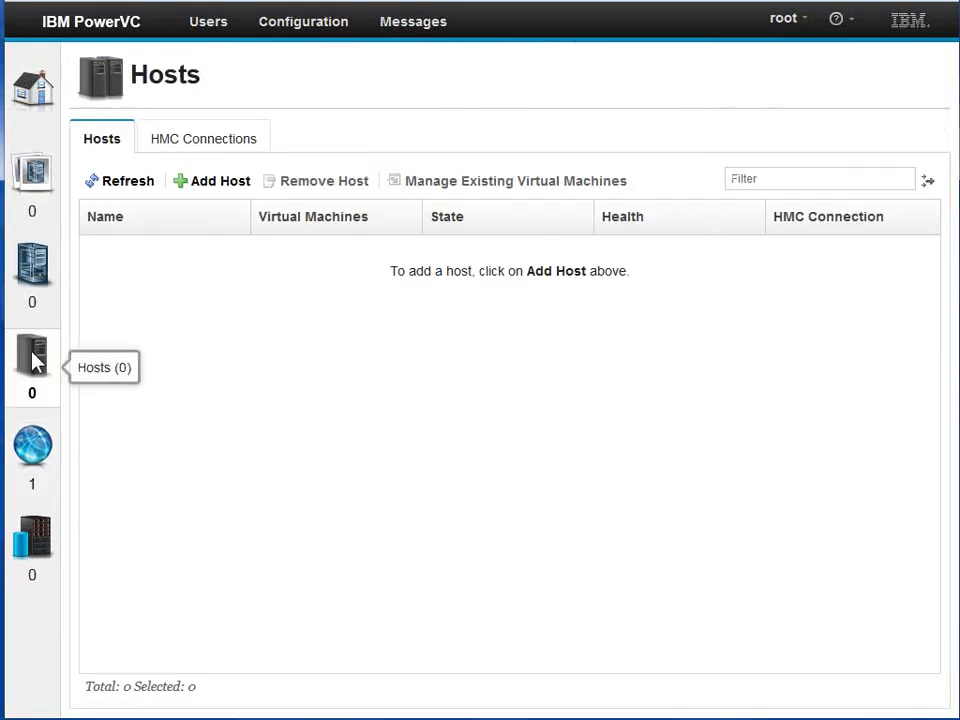
{"action": "left_click", "coordinate": [207, 143]}
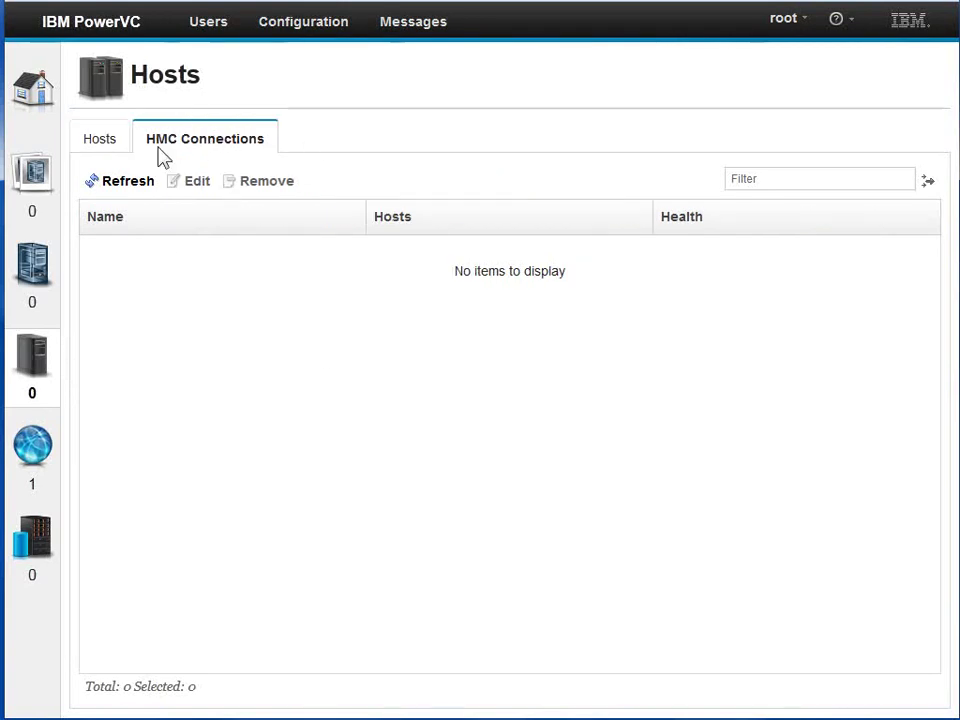
{"action": "left_click", "coordinate": [99, 143]}
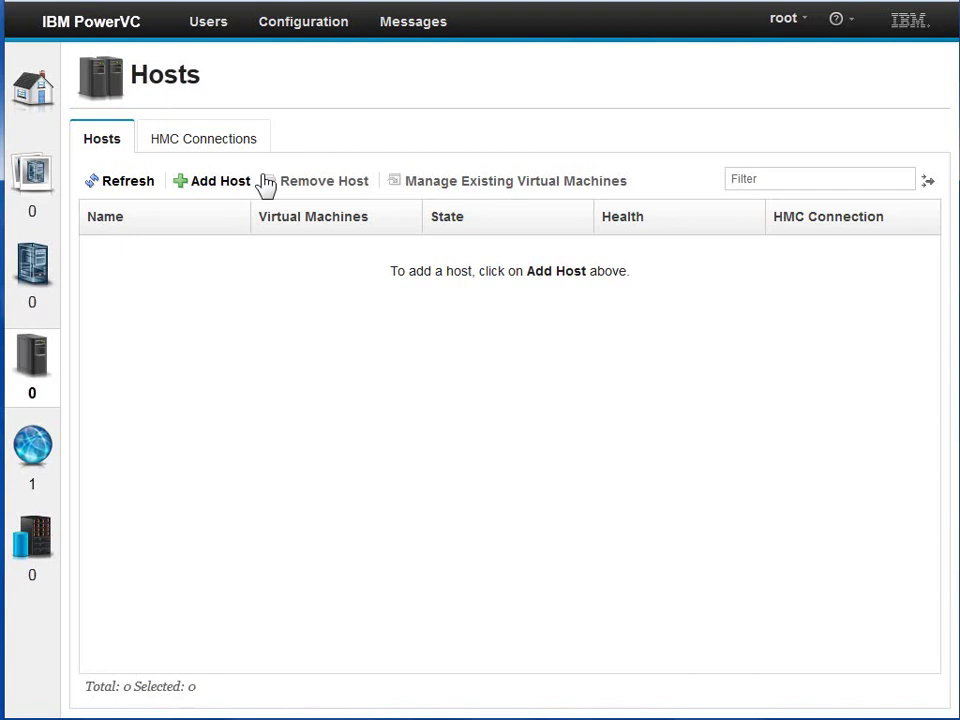
{"action": "left_click", "coordinate": [209, 184]}
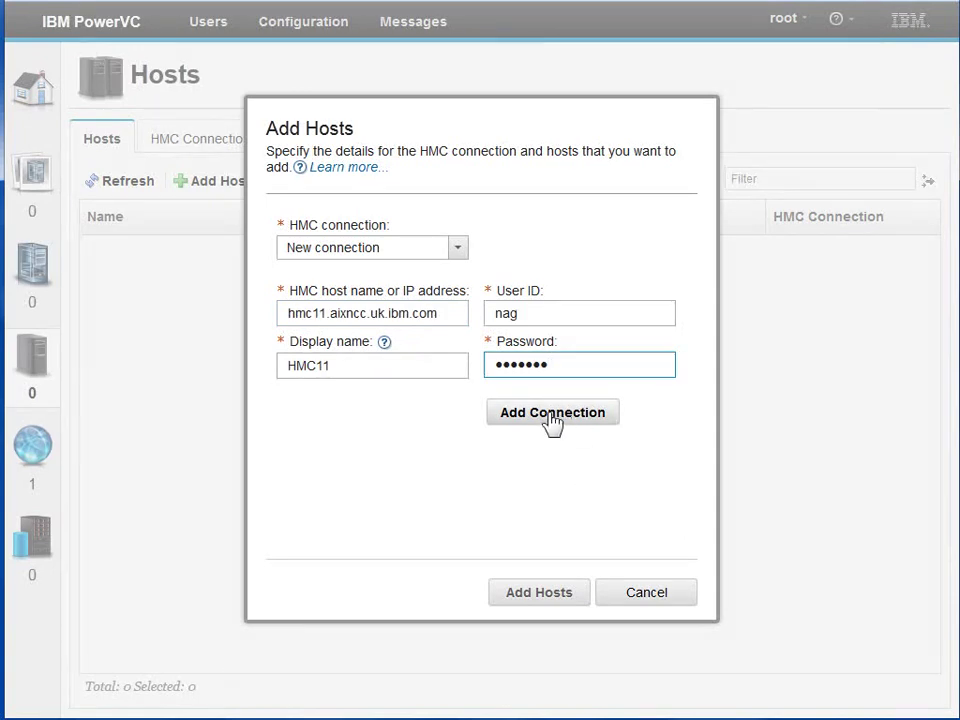
{"action": "left_click", "coordinate": [552, 420]}
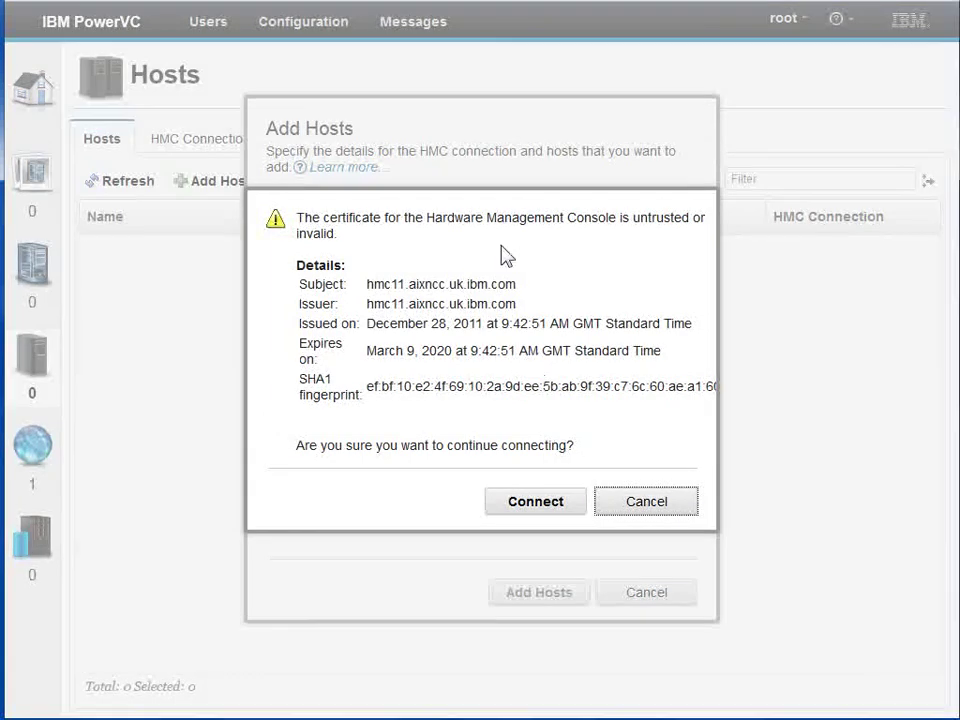
{"action": "left_click", "coordinate": [543, 505]}
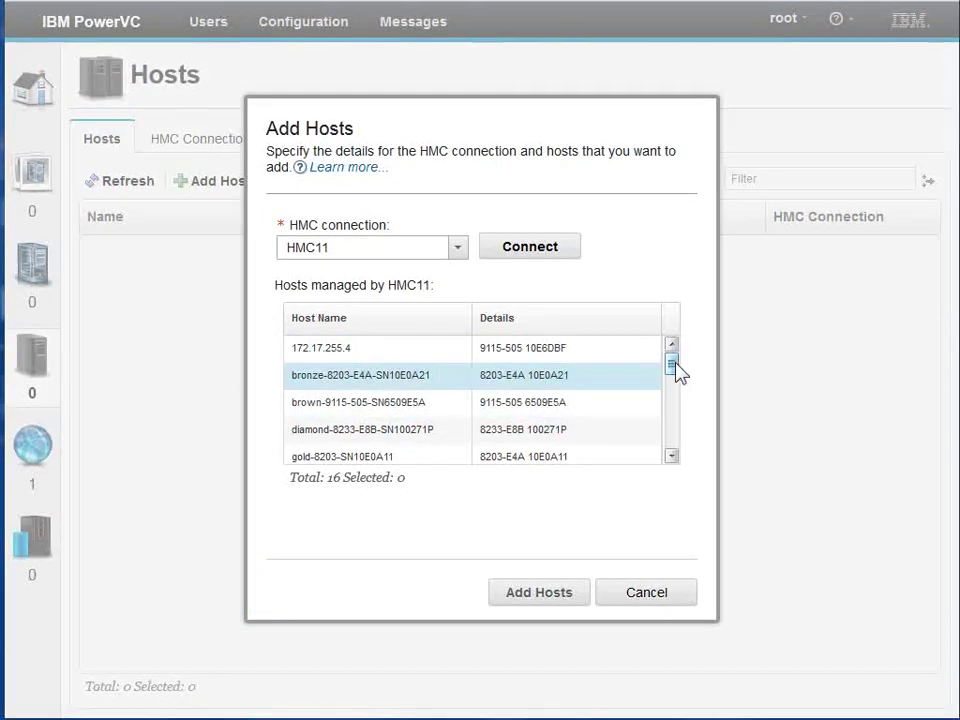
Step: Select green-8231-E2B-SN06FC44P under HMC11 and add it as a host
{"action": "left_click_drag", "start_coordinate": [675, 369], "coordinate": [676, 392]}
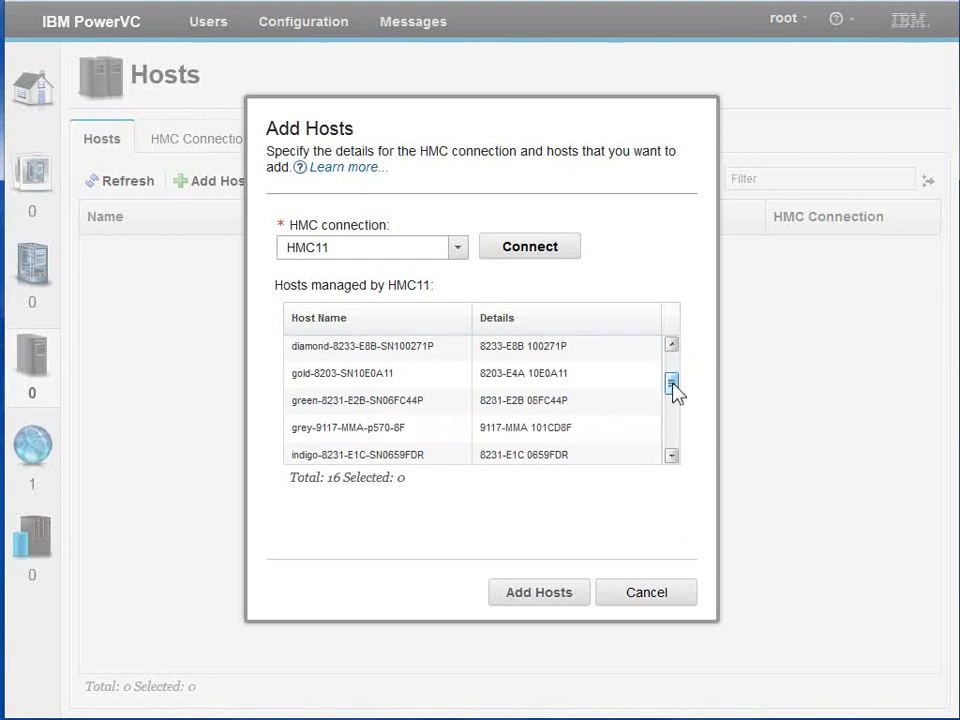
{"action": "left_click", "coordinate": [388, 402]}
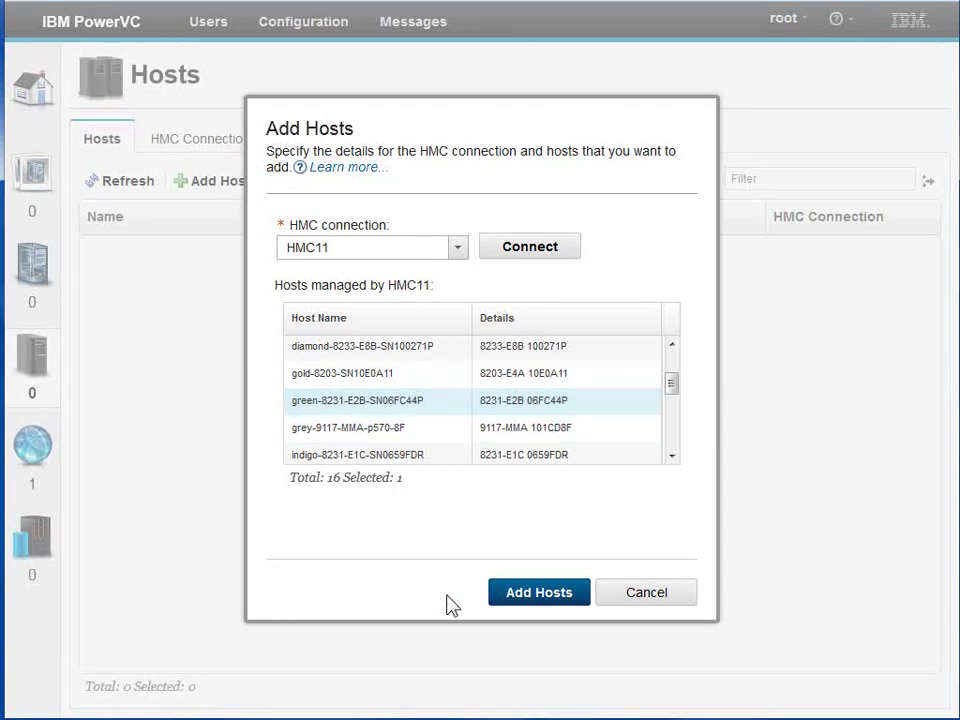
{"action": "left_click", "coordinate": [546, 594]}
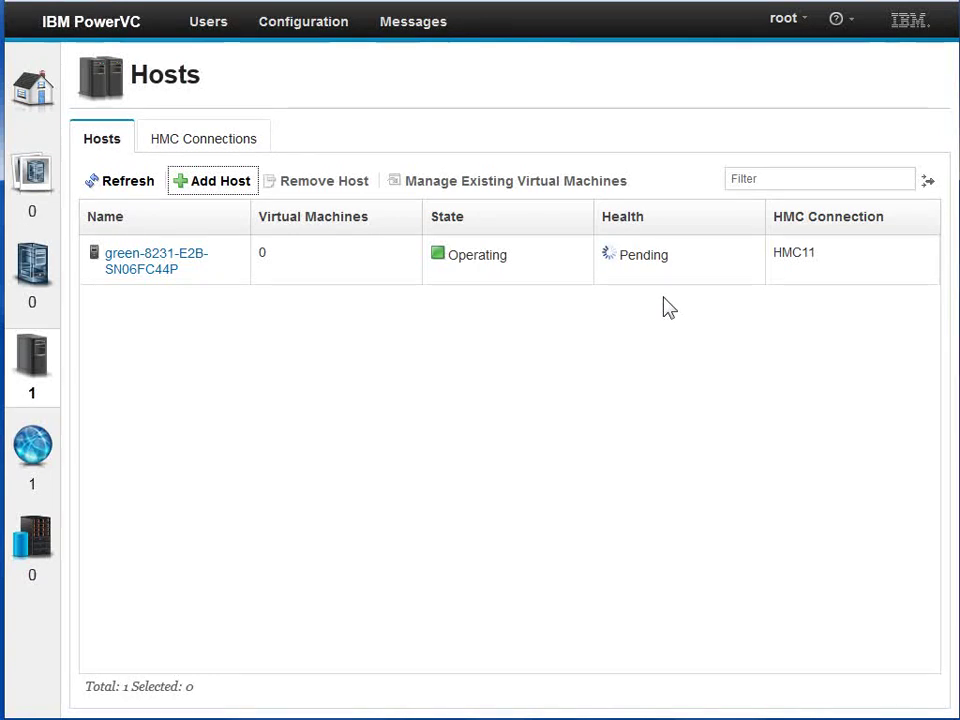
{"action": "left_click", "coordinate": [665, 262]}
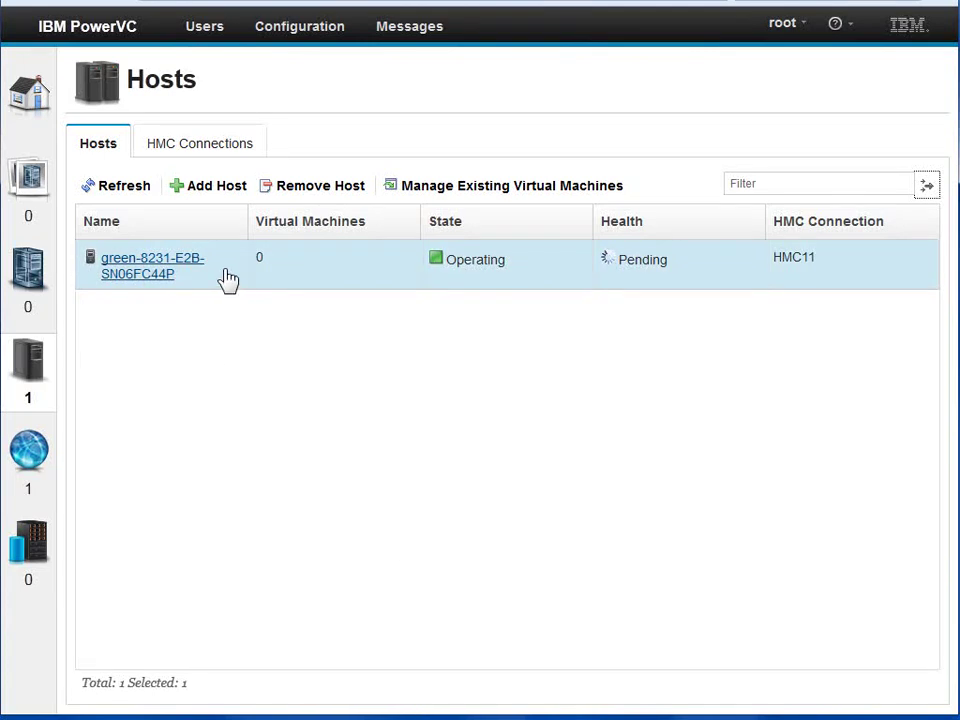
{"action": "left_click", "coordinate": [226, 272]}
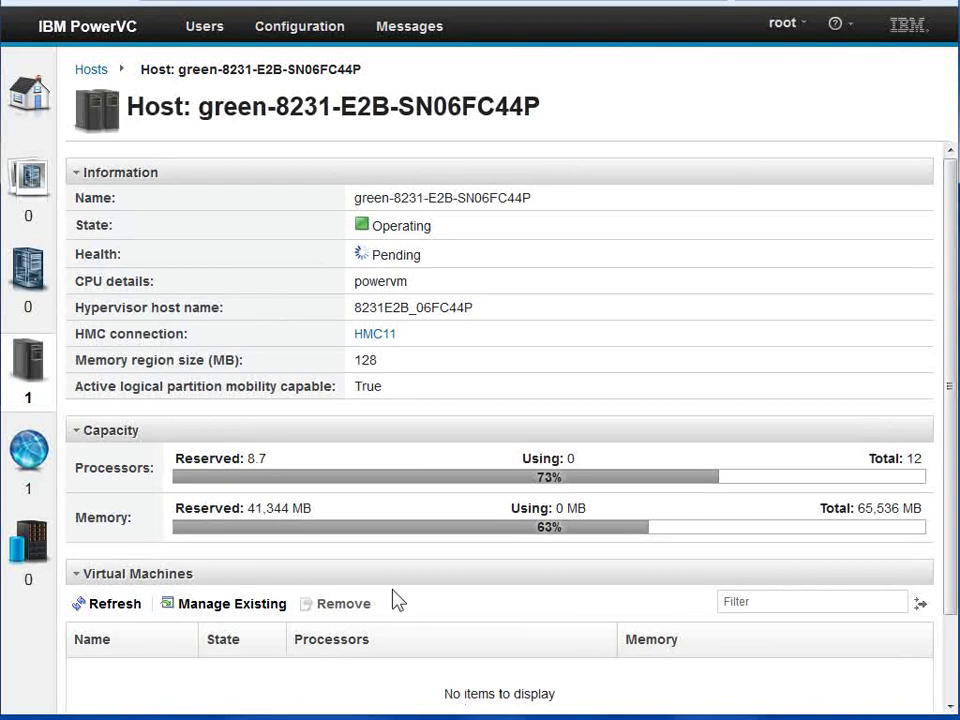
{"action": "left_click", "coordinate": [92, 71]}
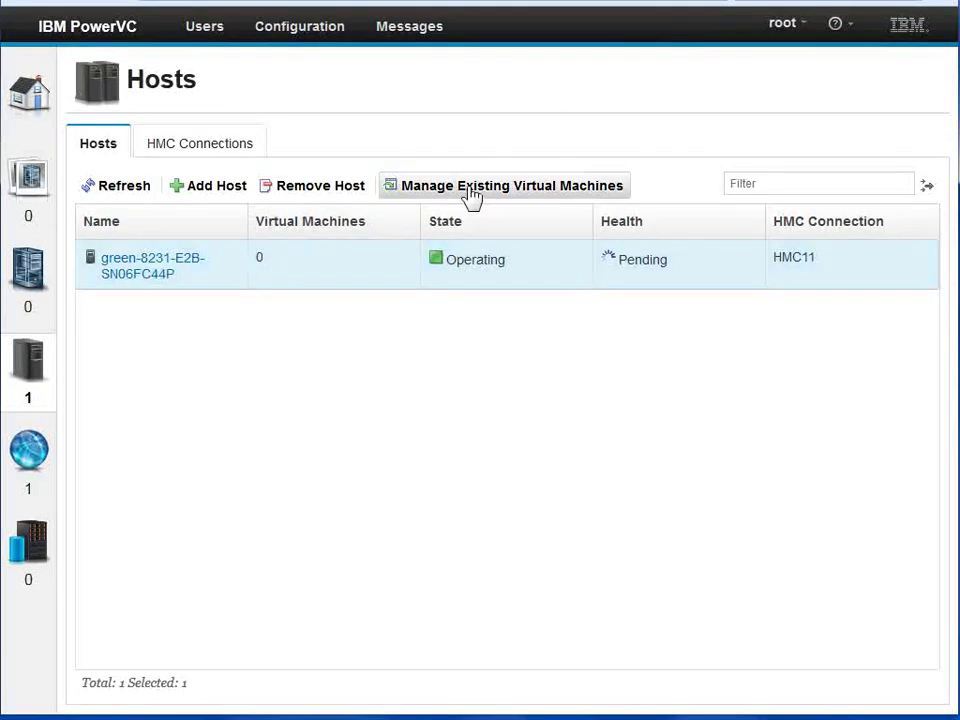
Step: Request management of all supported existing VMs on the green host, then check Messages
{"action": "left_click", "coordinate": [548, 192]}
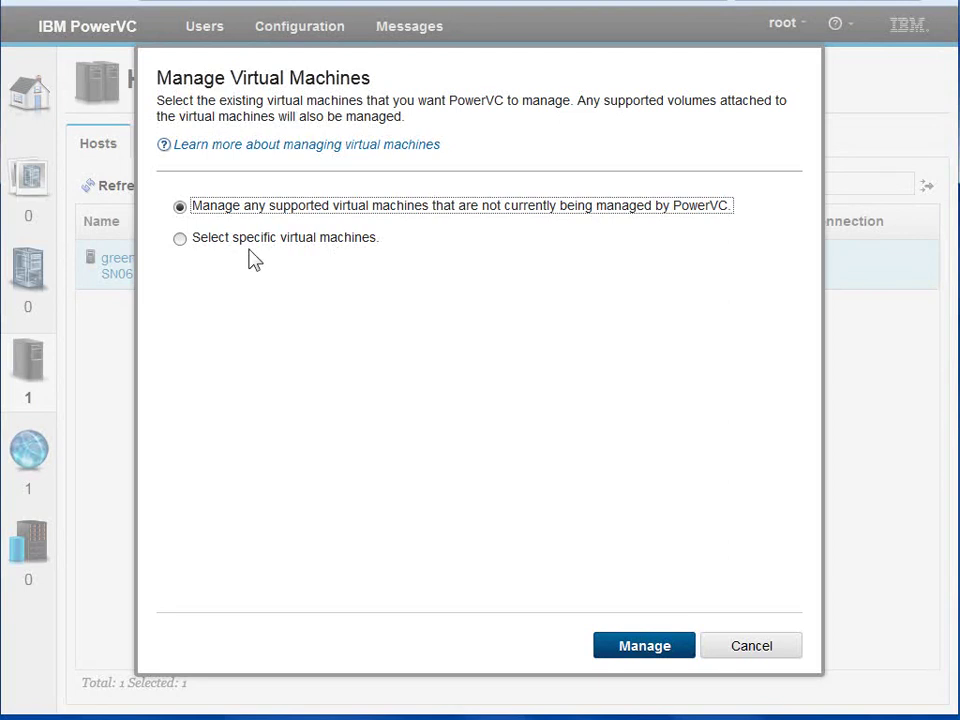
{"action": "left_click", "coordinate": [640, 648]}
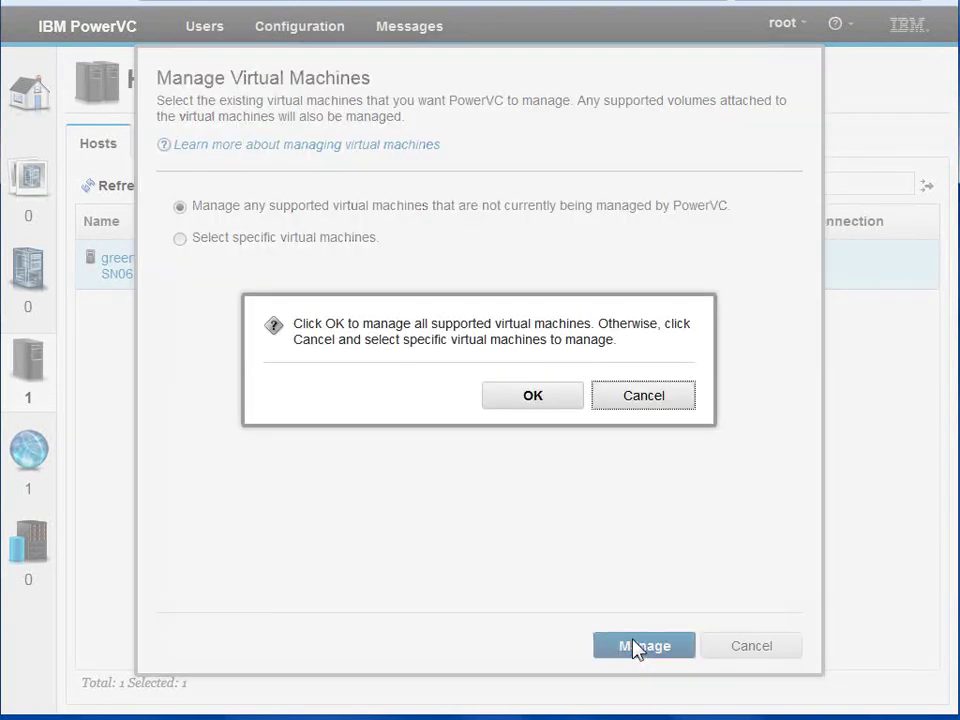
{"action": "left_click", "coordinate": [535, 399]}
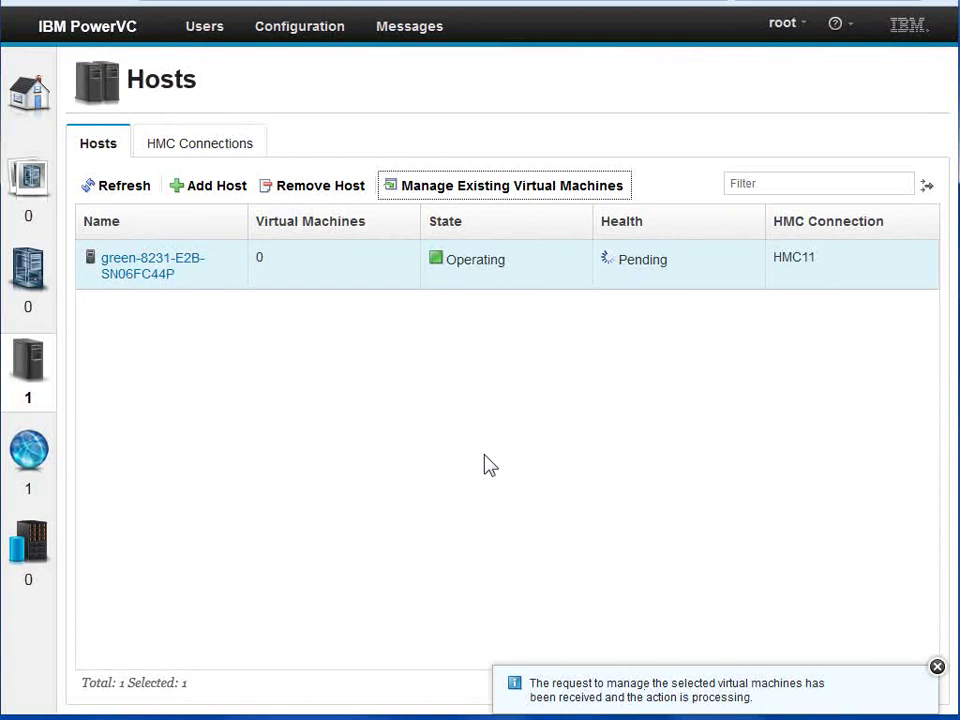
{"action": "left_click", "coordinate": [407, 28]}
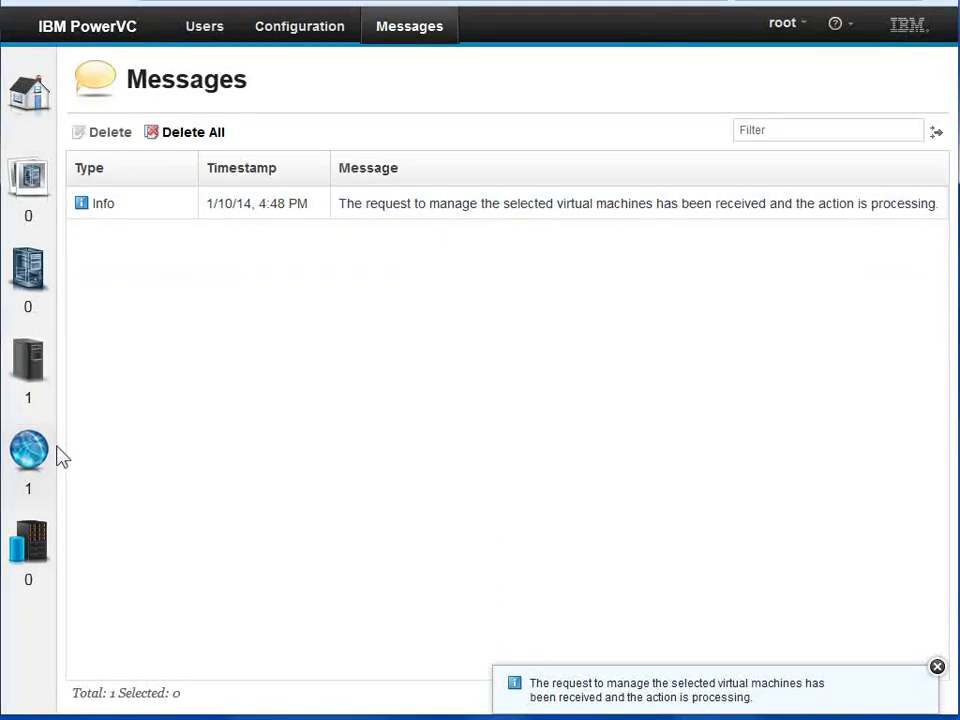
{"action": "left_click", "coordinate": [30, 367]}
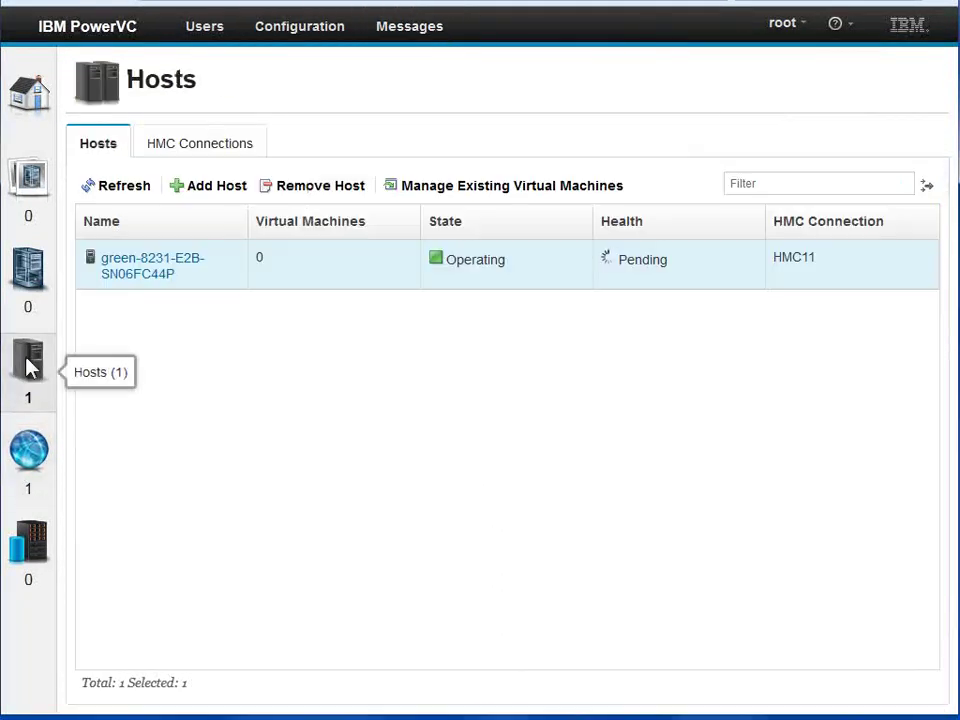
Step: Read the Virtual Machines failure notices advising to add a storage provider, then show Storage Providers
{"action": "left_click", "coordinate": [31, 276]}
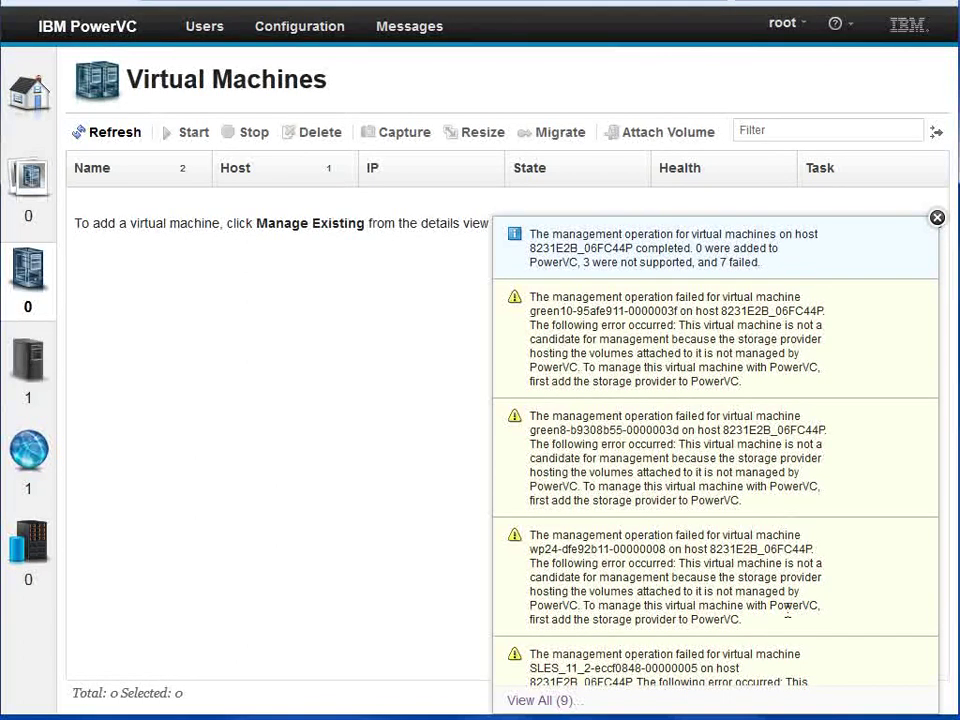
{"action": "left_click_drag", "start_coordinate": [750, 506], "coordinate": [597, 518]}
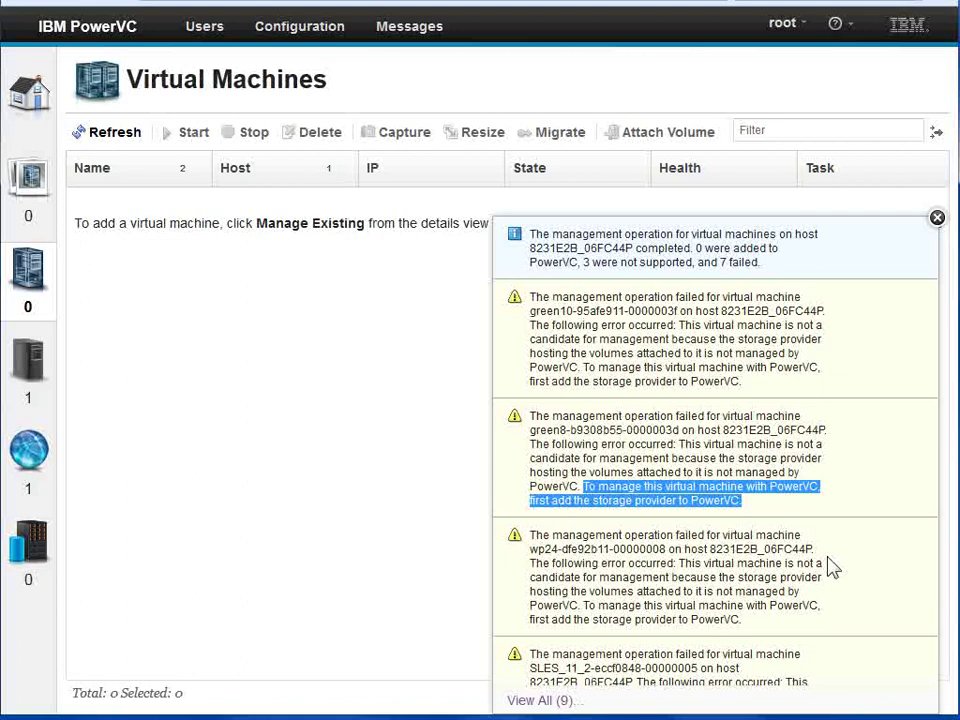
{"action": "left_click", "coordinate": [392, 514]}
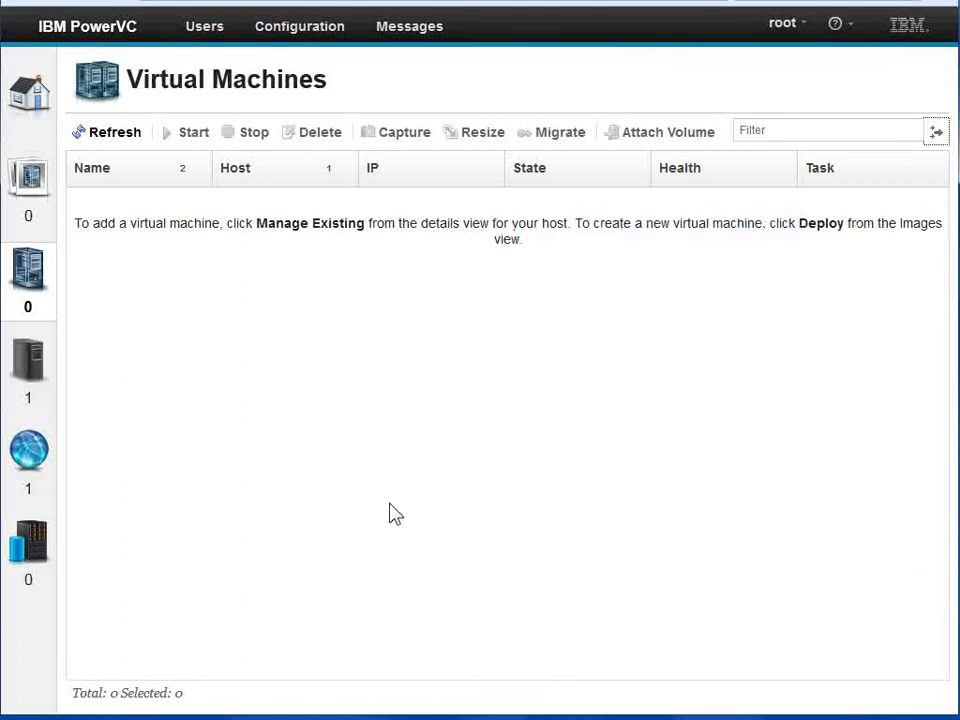
{"action": "left_click", "coordinate": [29, 545]}
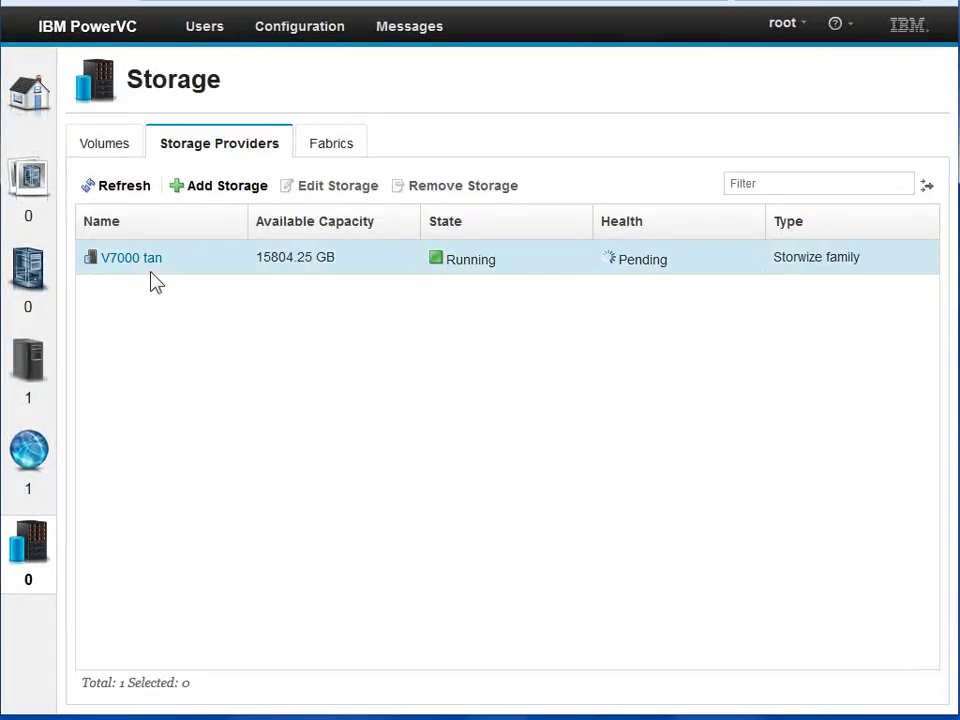
Step: Add V7000 Dun with pool mdiskgrp0 as a second storage provider, accepting its host key
{"action": "left_click", "coordinate": [224, 189]}
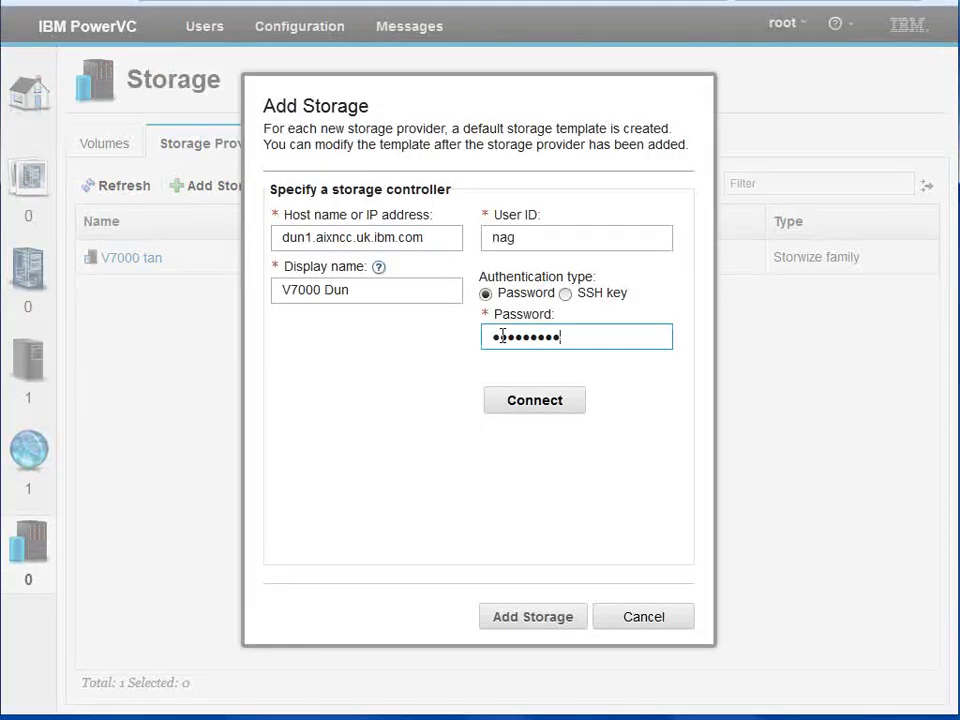
{"action": "left_click", "coordinate": [530, 406]}
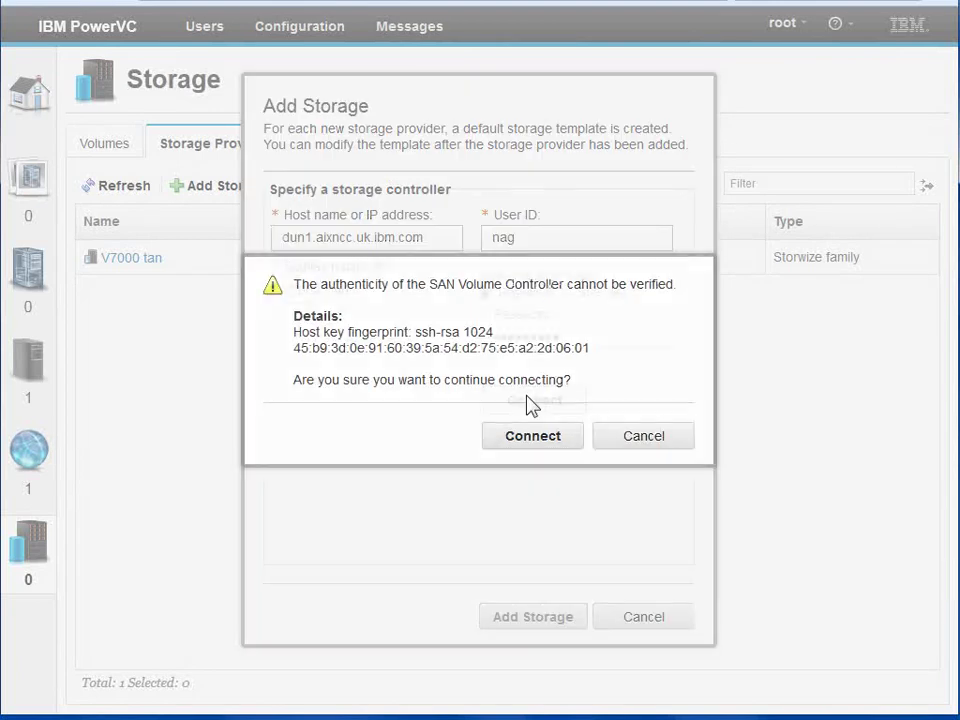
{"action": "left_click", "coordinate": [533, 437]}
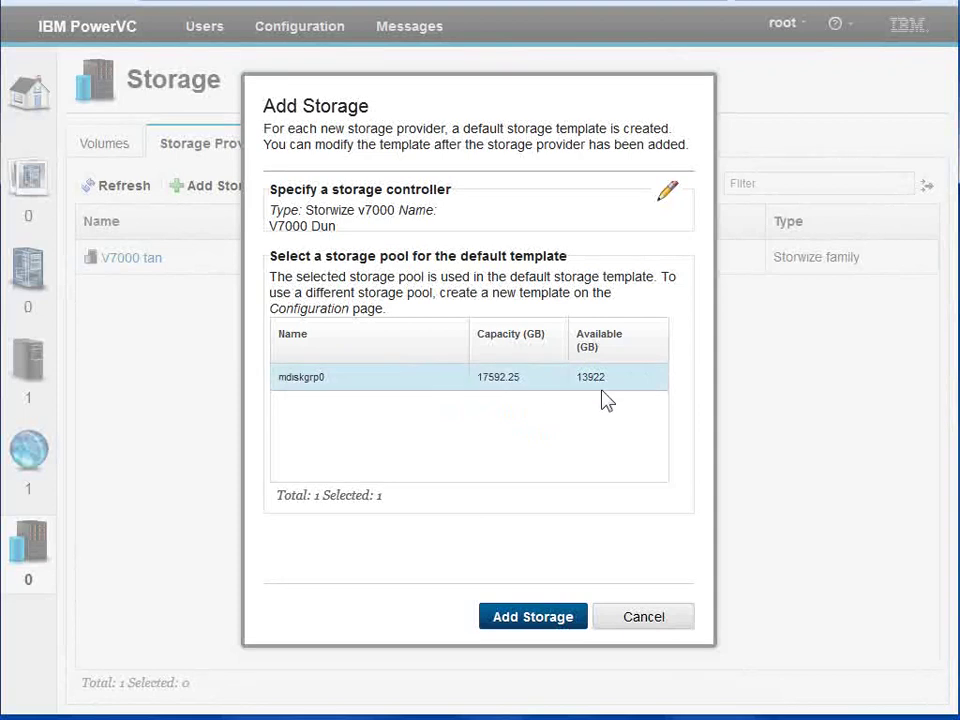
{"action": "left_click", "coordinate": [536, 617]}
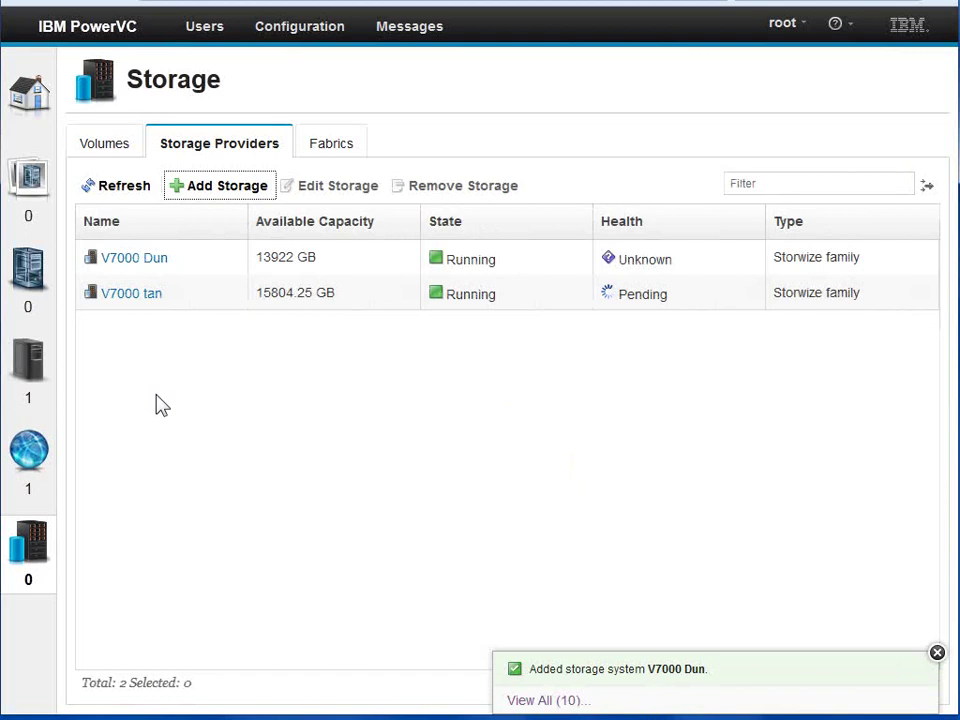
{"action": "left_click", "coordinate": [30, 362]}
Step: Manage all supported VMs on green-8231-E2B-SN06FC44P, confirming 7 added, and list them
{"action": "left_click", "coordinate": [266, 287]}
{"action": "left_click", "coordinate": [435, 190]}
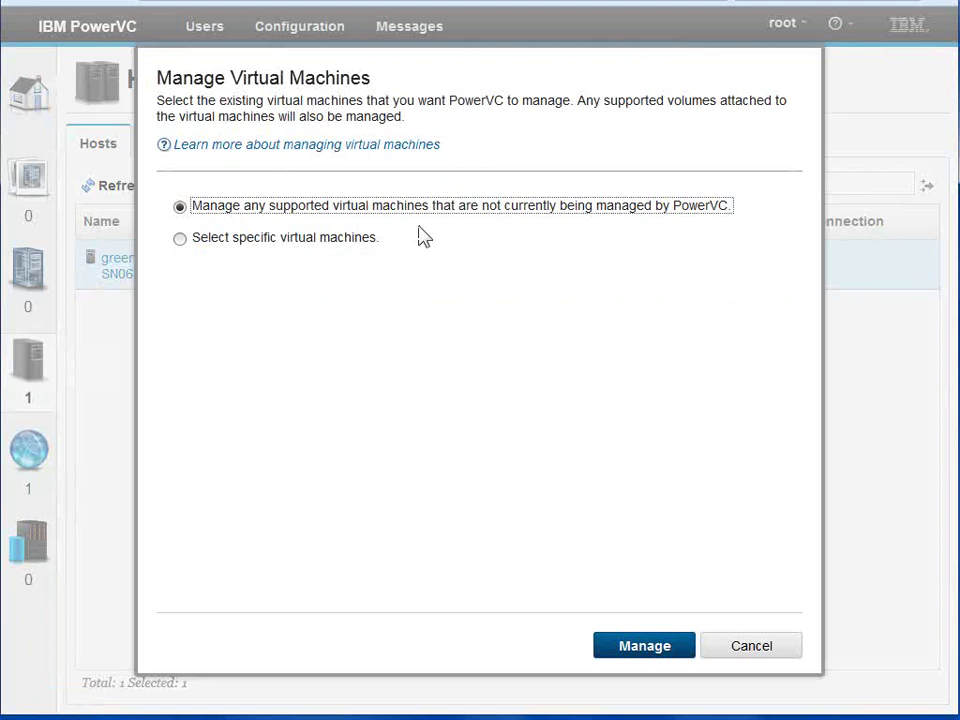
{"action": "left_click", "coordinate": [643, 646]}
{"action": "left_click", "coordinate": [535, 397]}
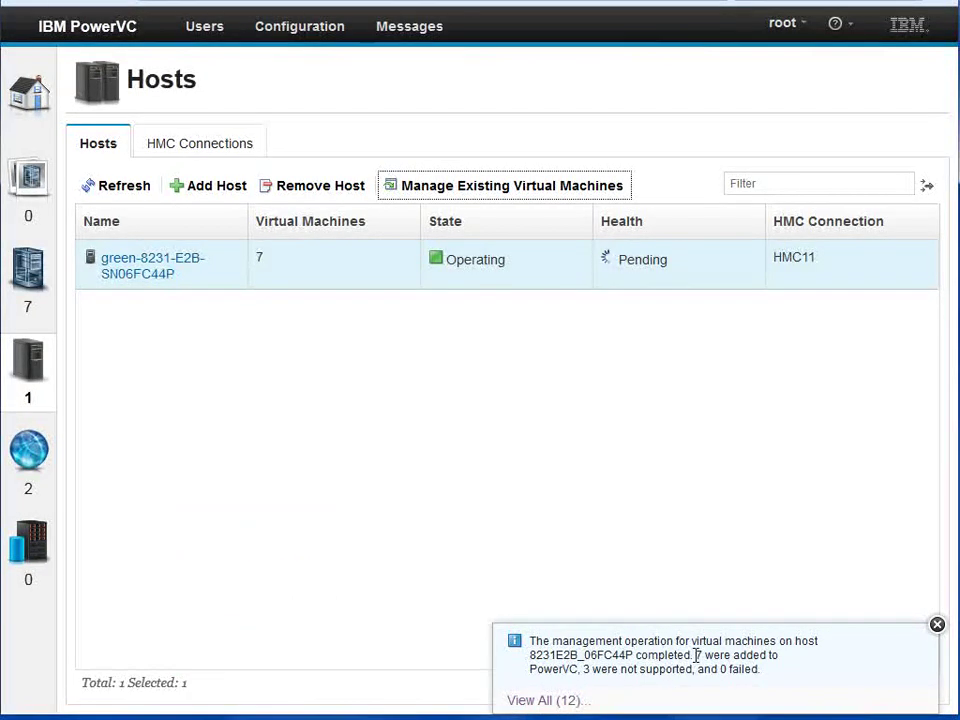
{"action": "left_click_drag", "start_coordinate": [697, 655], "coordinate": [789, 666]}
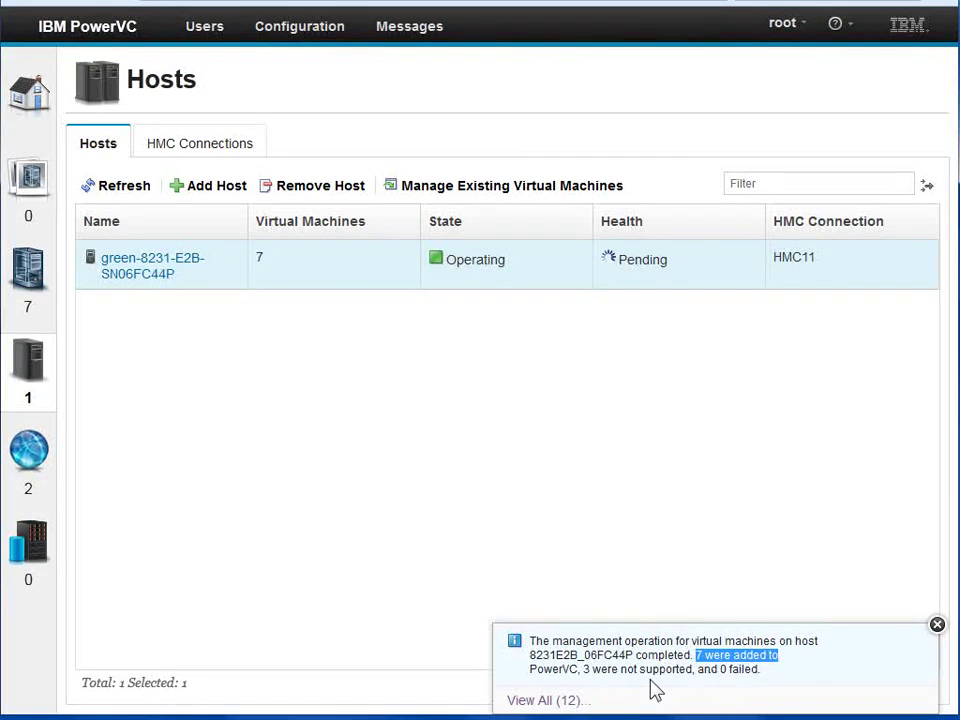
{"action": "triple_click", "coordinate": [504, 538]}
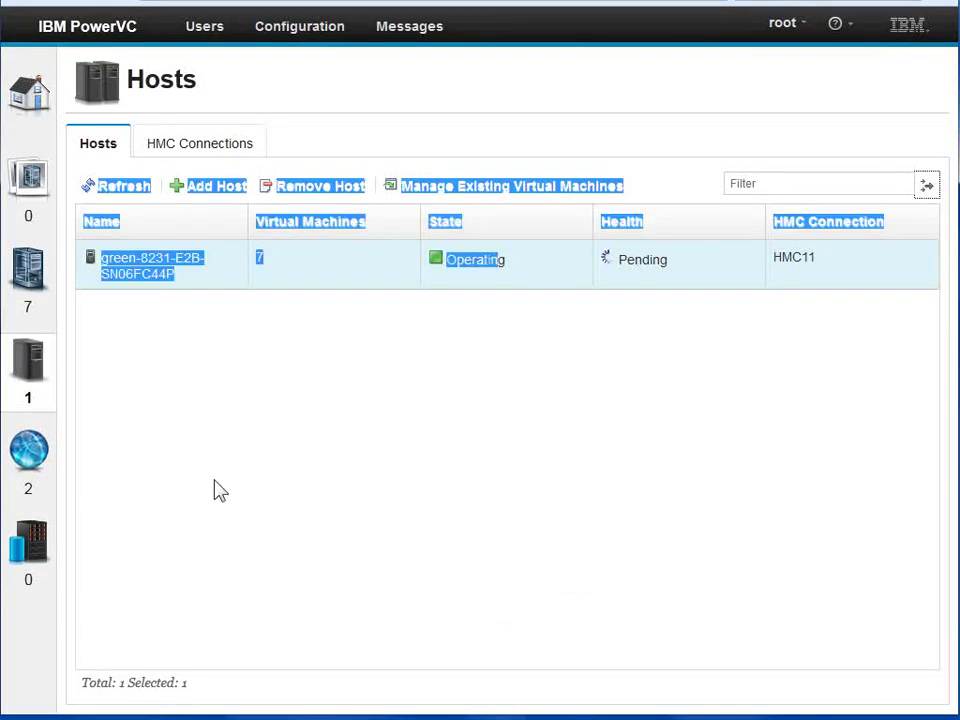
{"action": "left_click", "coordinate": [30, 270]}
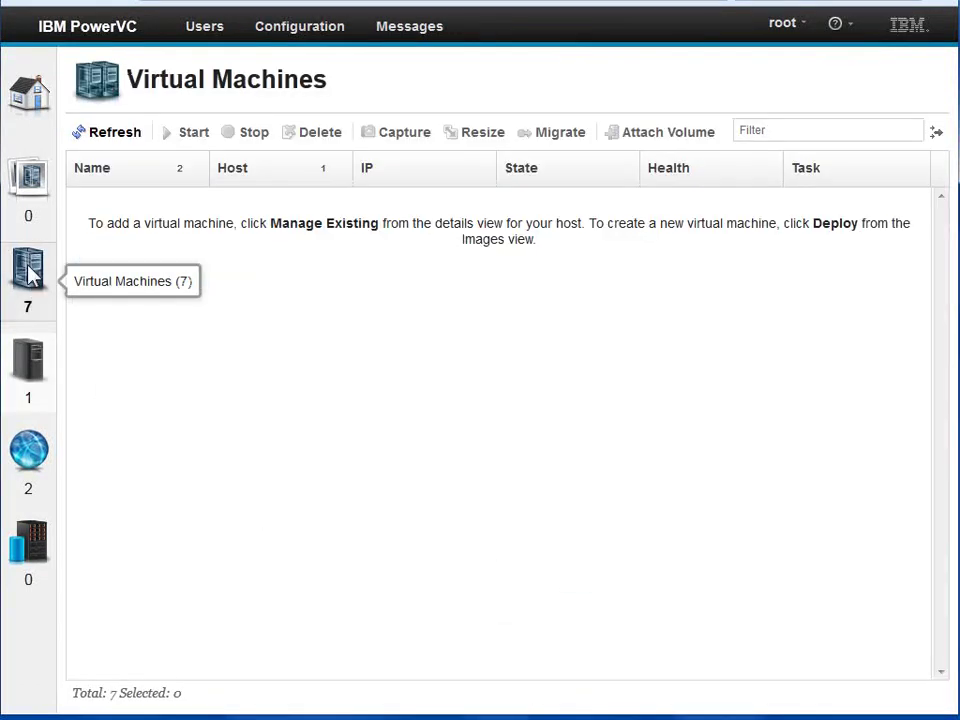